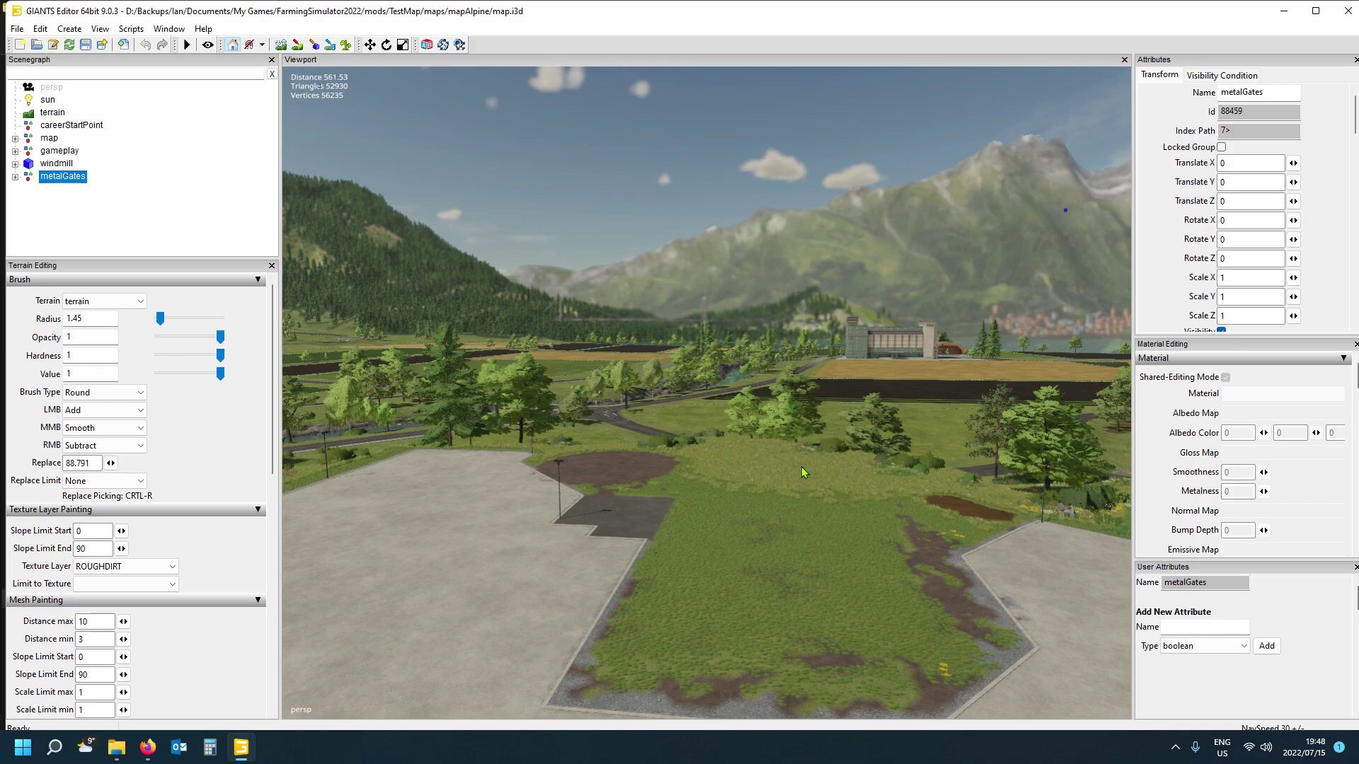
- Rotate the camera past the paved plaza until it faces the asphalt road across the valley
right_drag(880, 445, 835, 495)
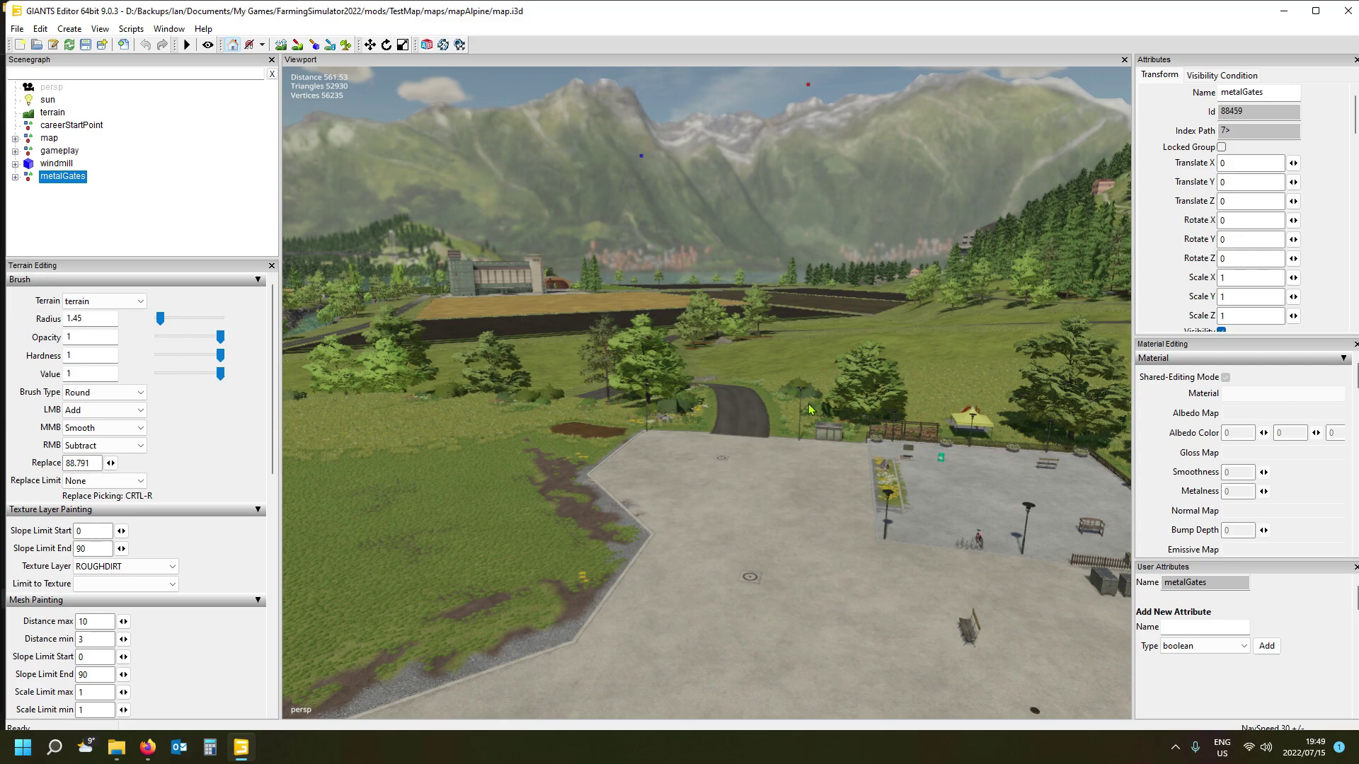
right_drag(774, 378, 788, 393)
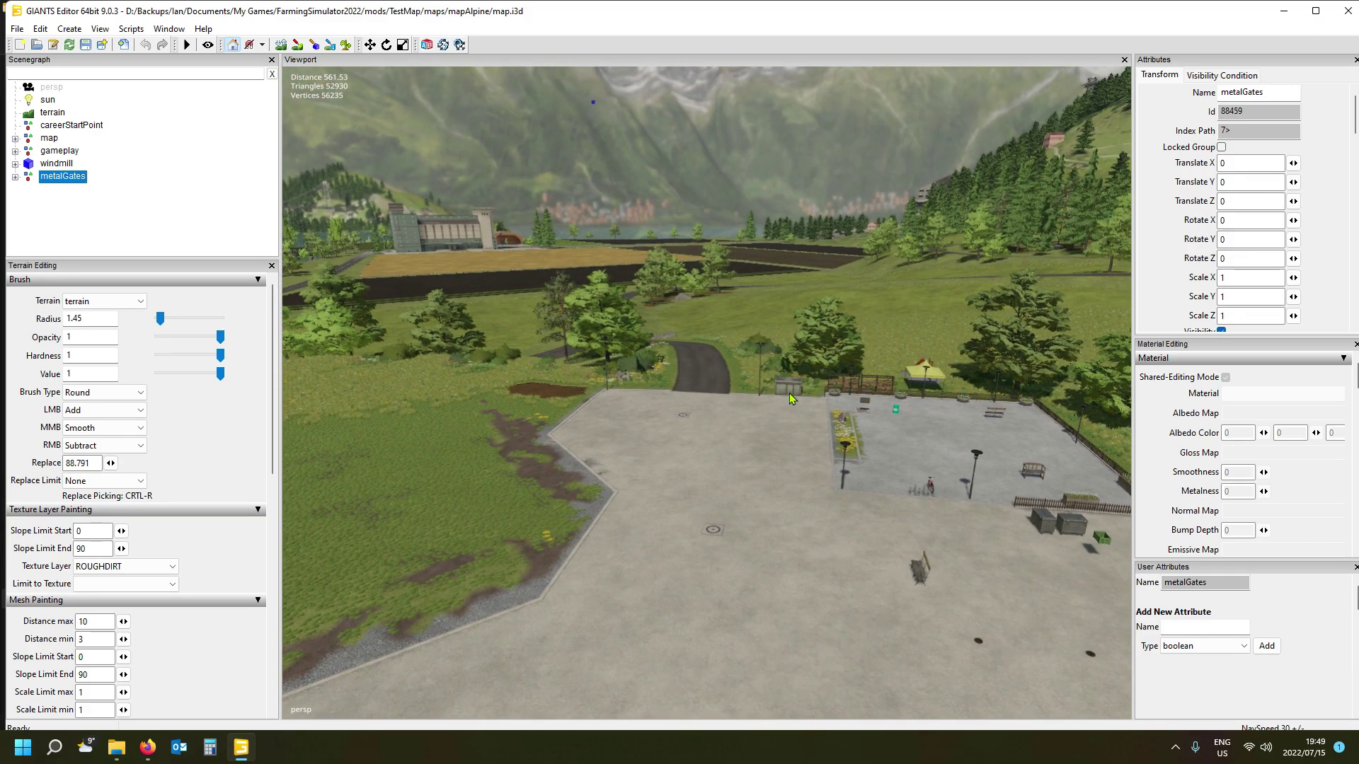
right_drag(789, 393, 830, 339)
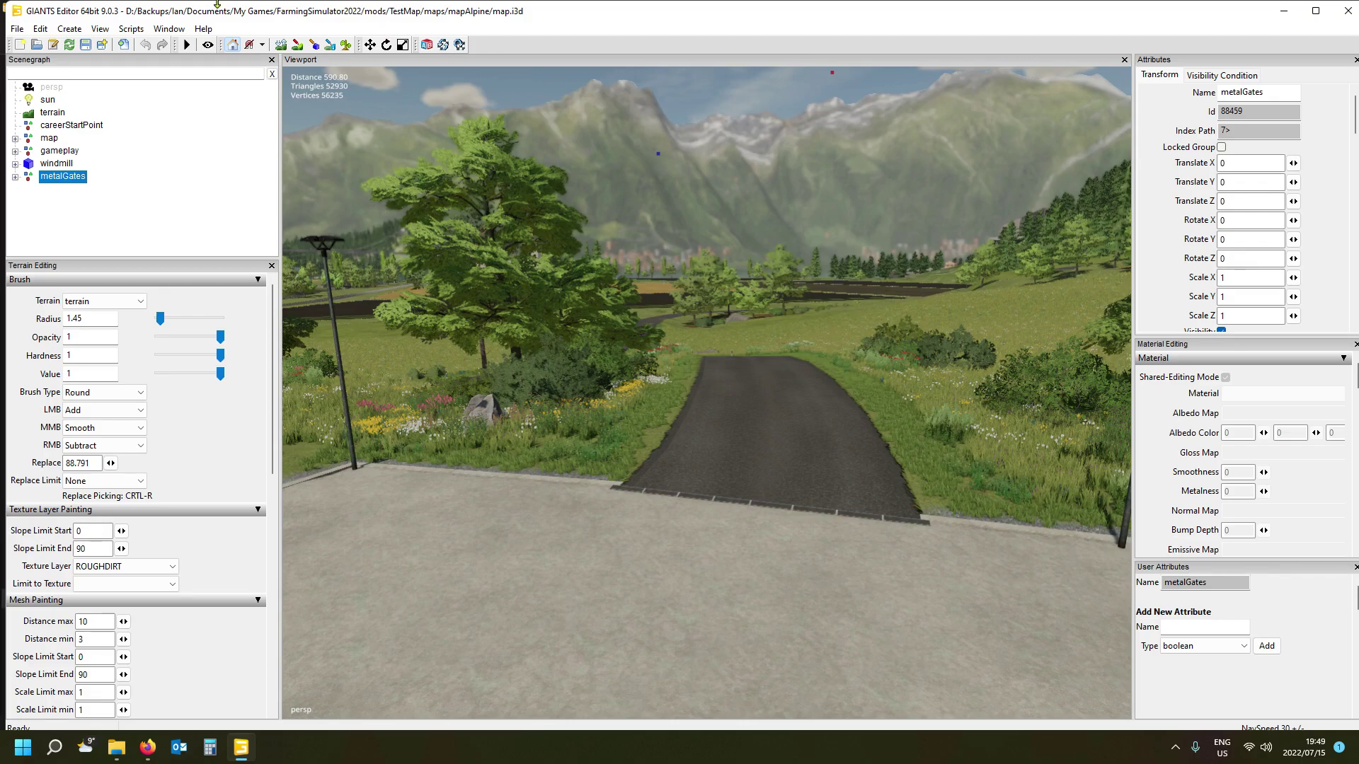
click(167, 29)
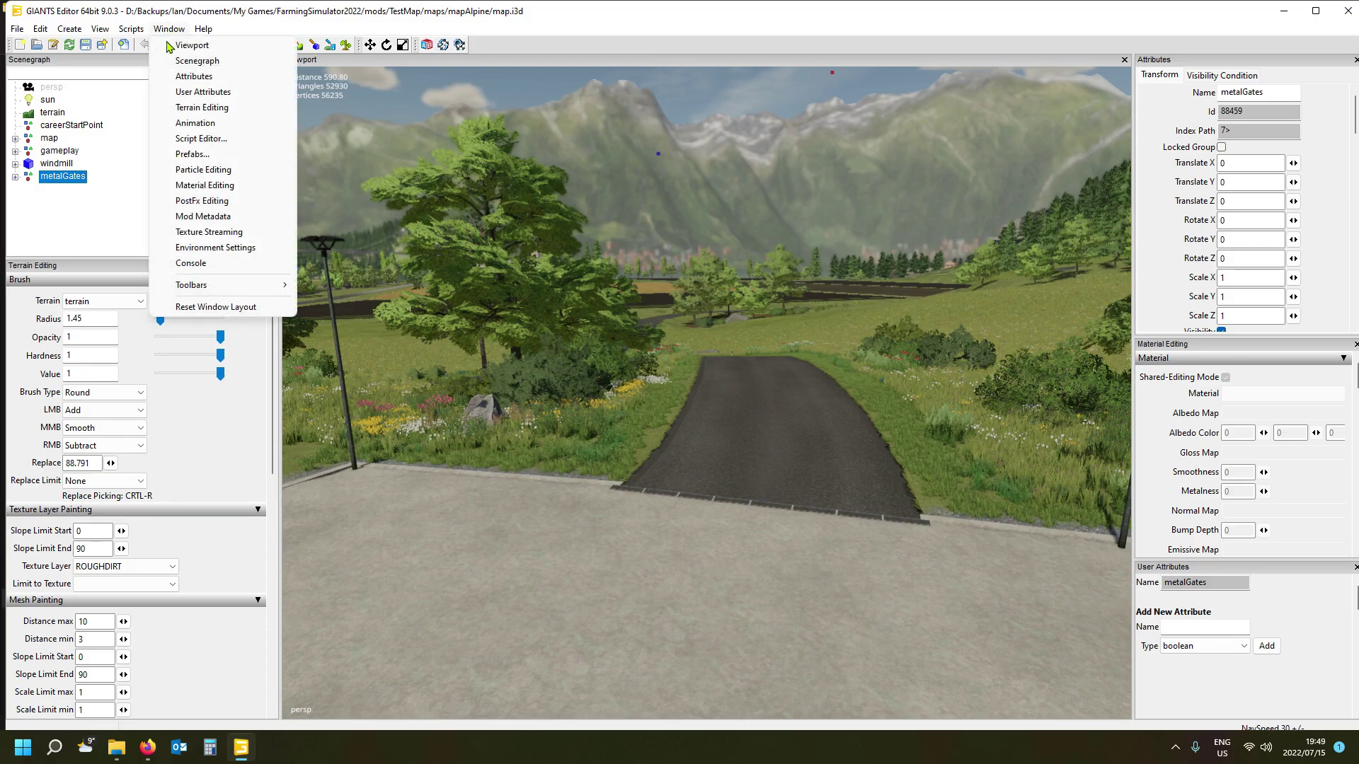
- Open the Prefabs window showing the Galvanised Metal Field Gate Pack, version 1.0.0.0, 1.45 MB
click(192, 155)
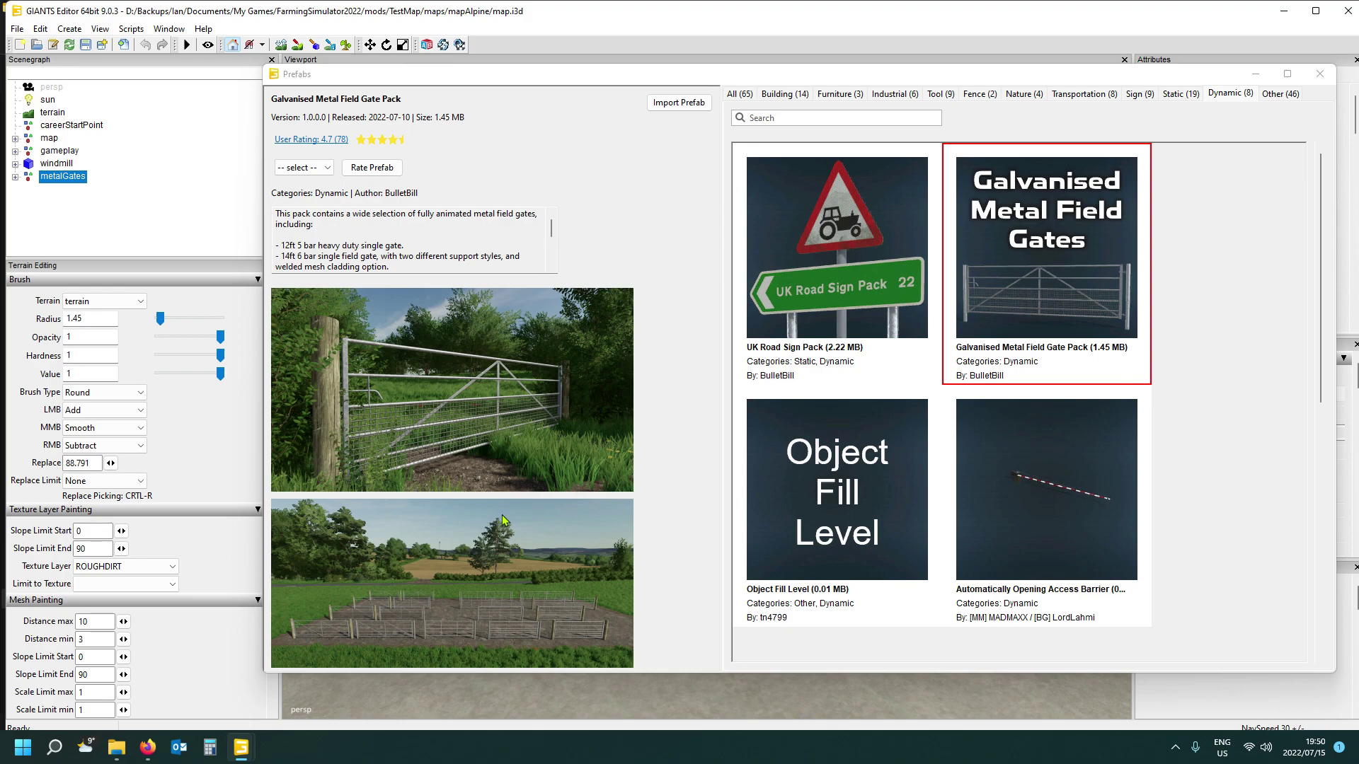
- Close the Prefabs window and switch to the mapAlpine folder in File Explorer
click(1050, 256)
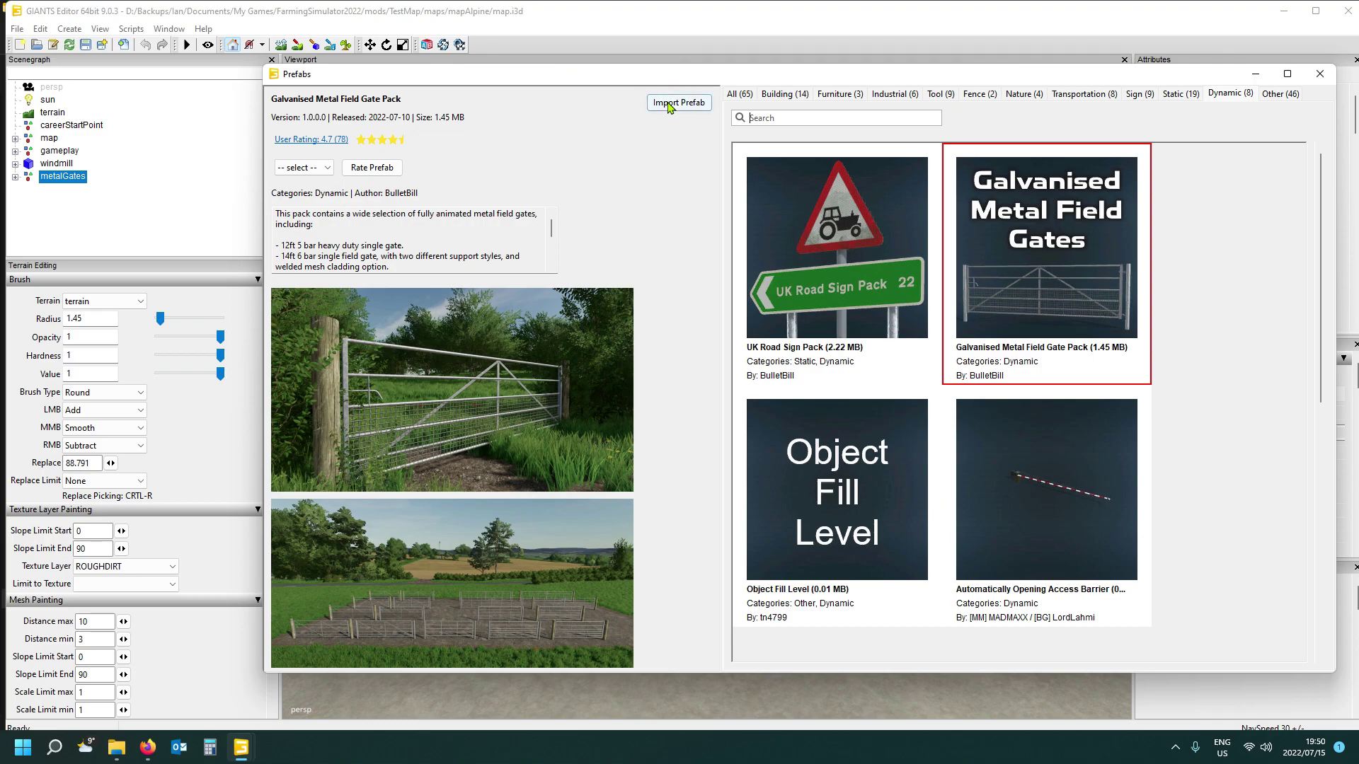
click(1319, 75)
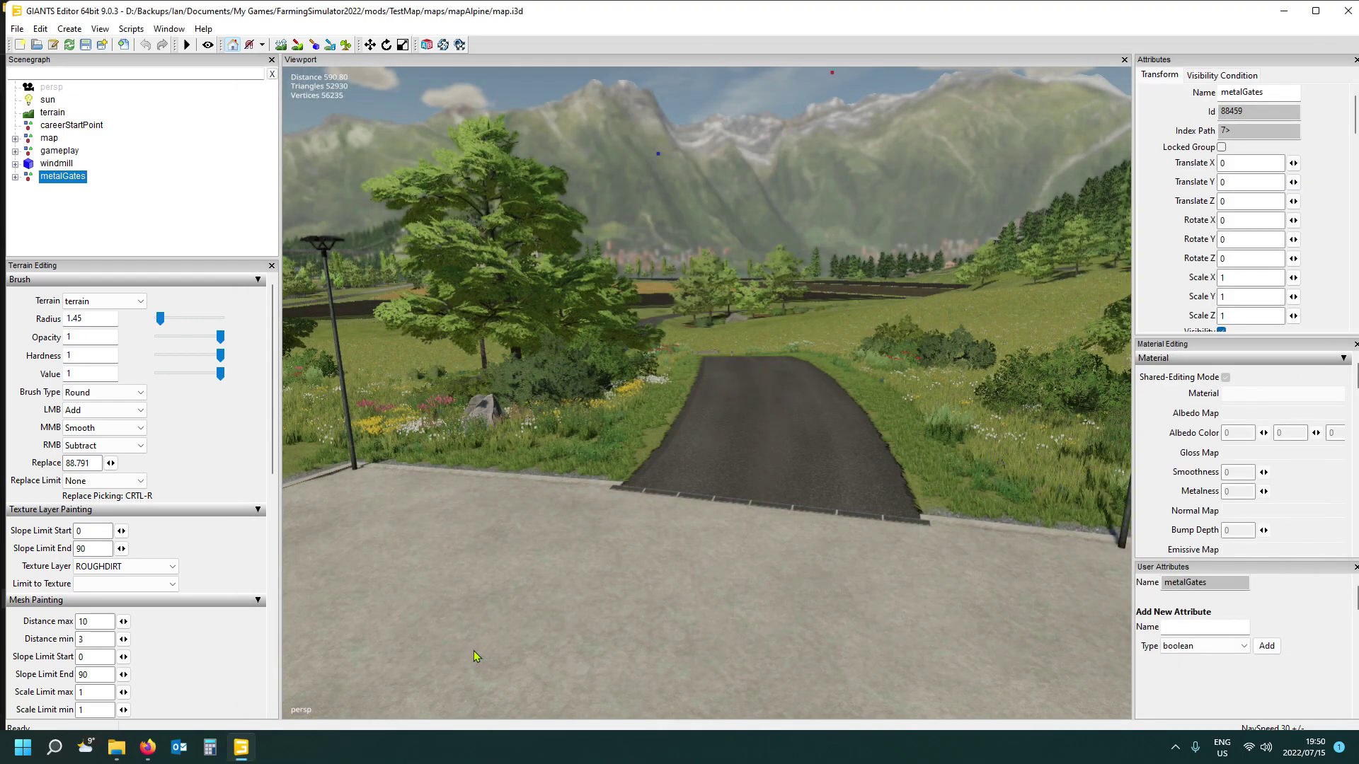
click(120, 753)
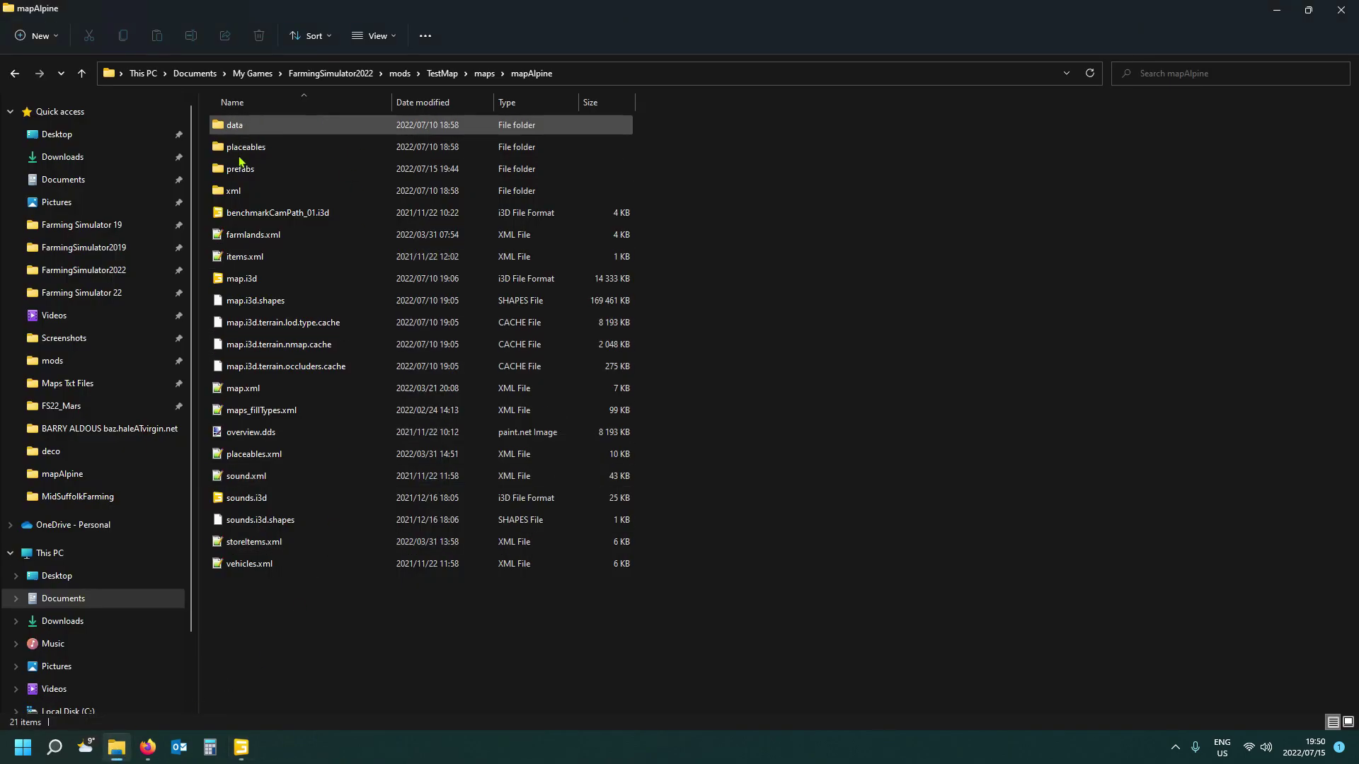
- Open prefabDesc.xml from prefabs\FS22_GateAnimatedPackBB_Prefab in Notepad++
click(247, 171)
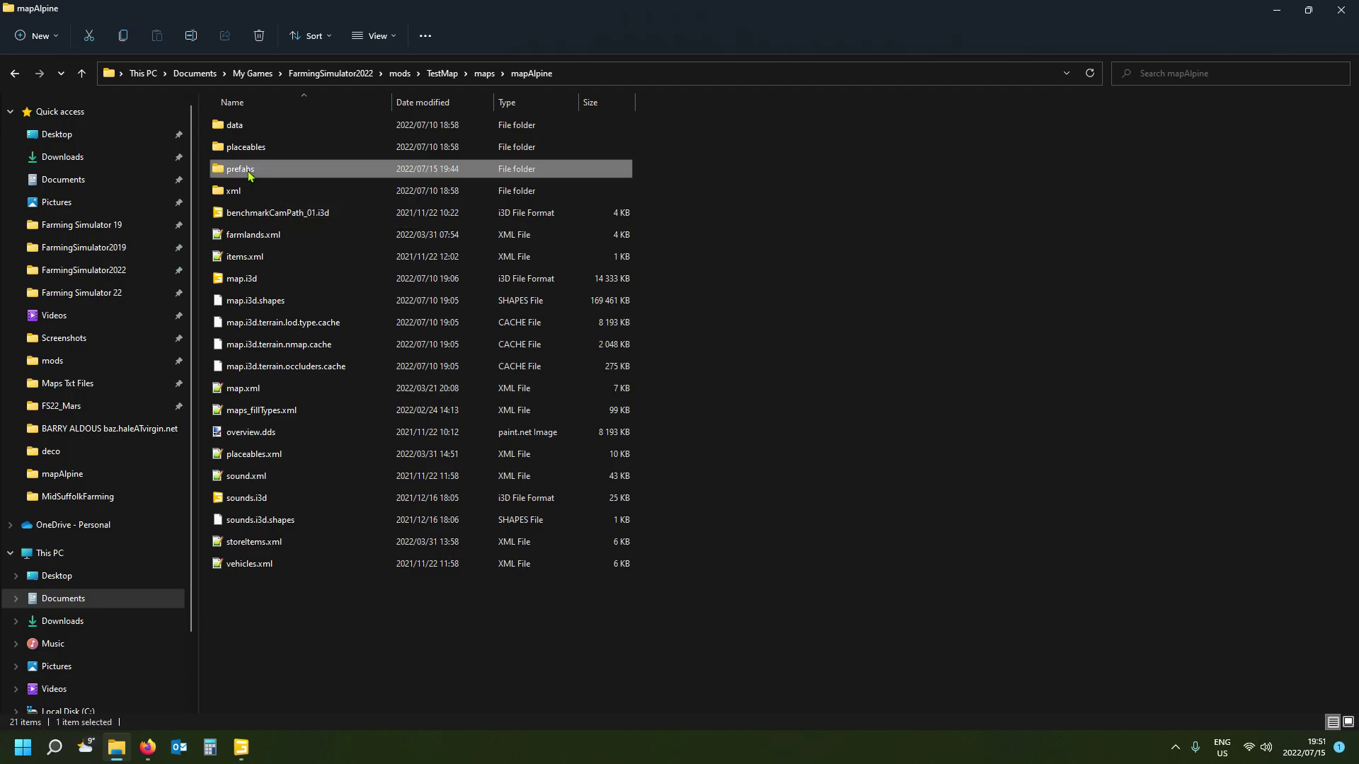
double_click(247, 170)
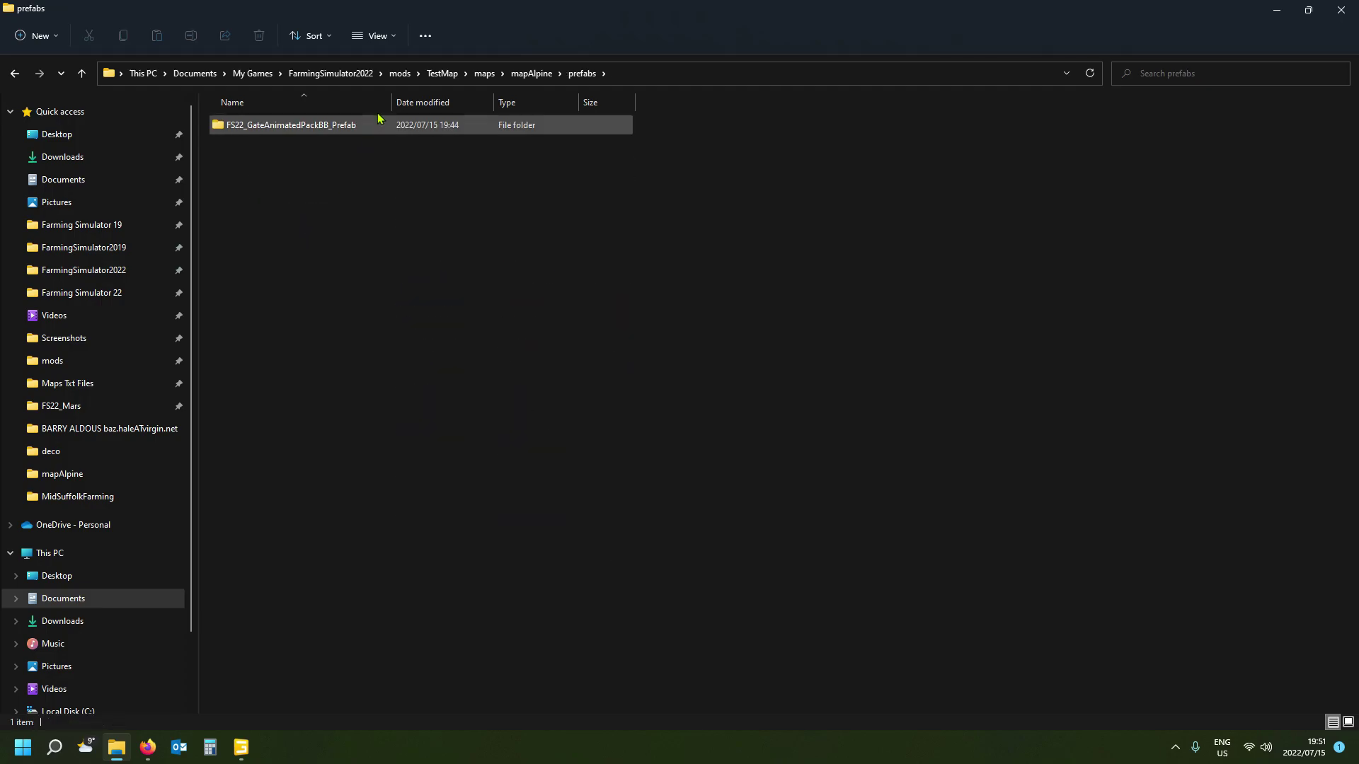
drag(392, 102, 485, 105)
double_click(298, 127)
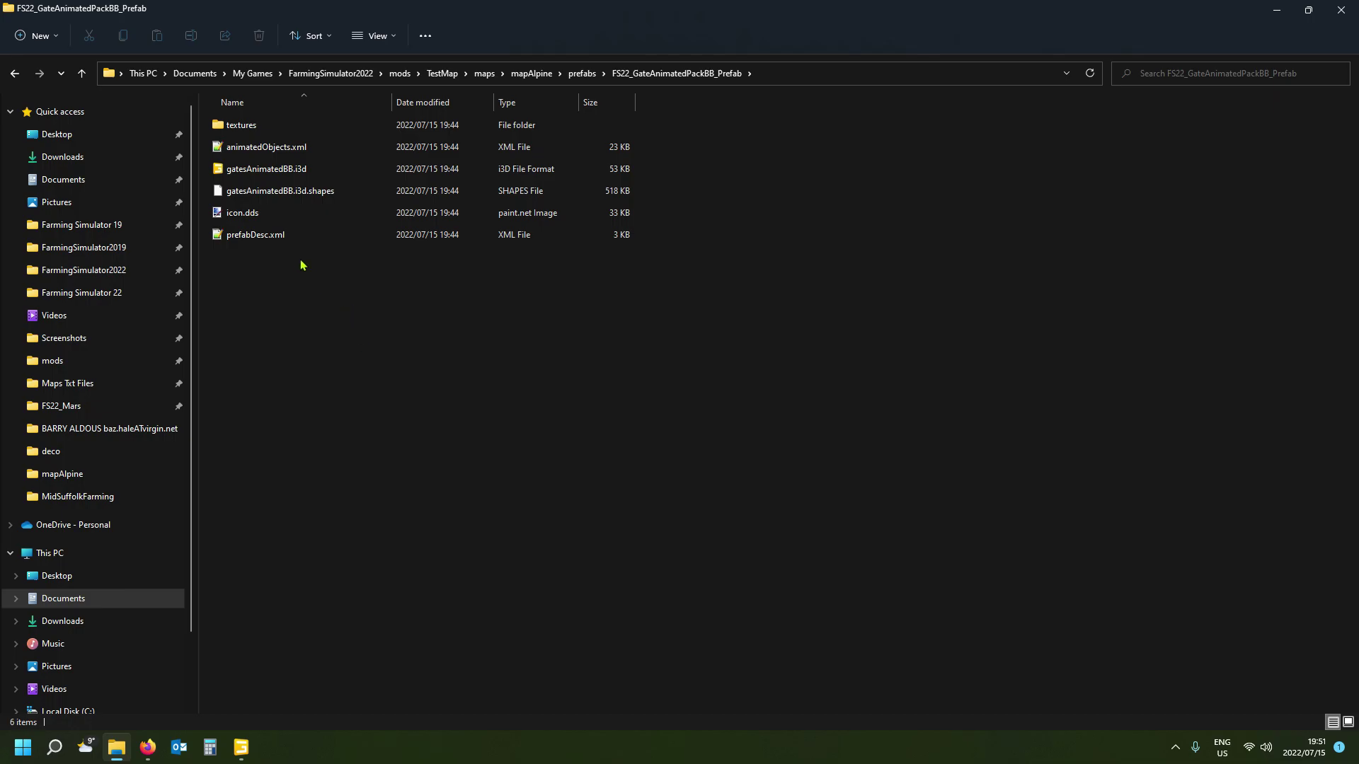
click(255, 240)
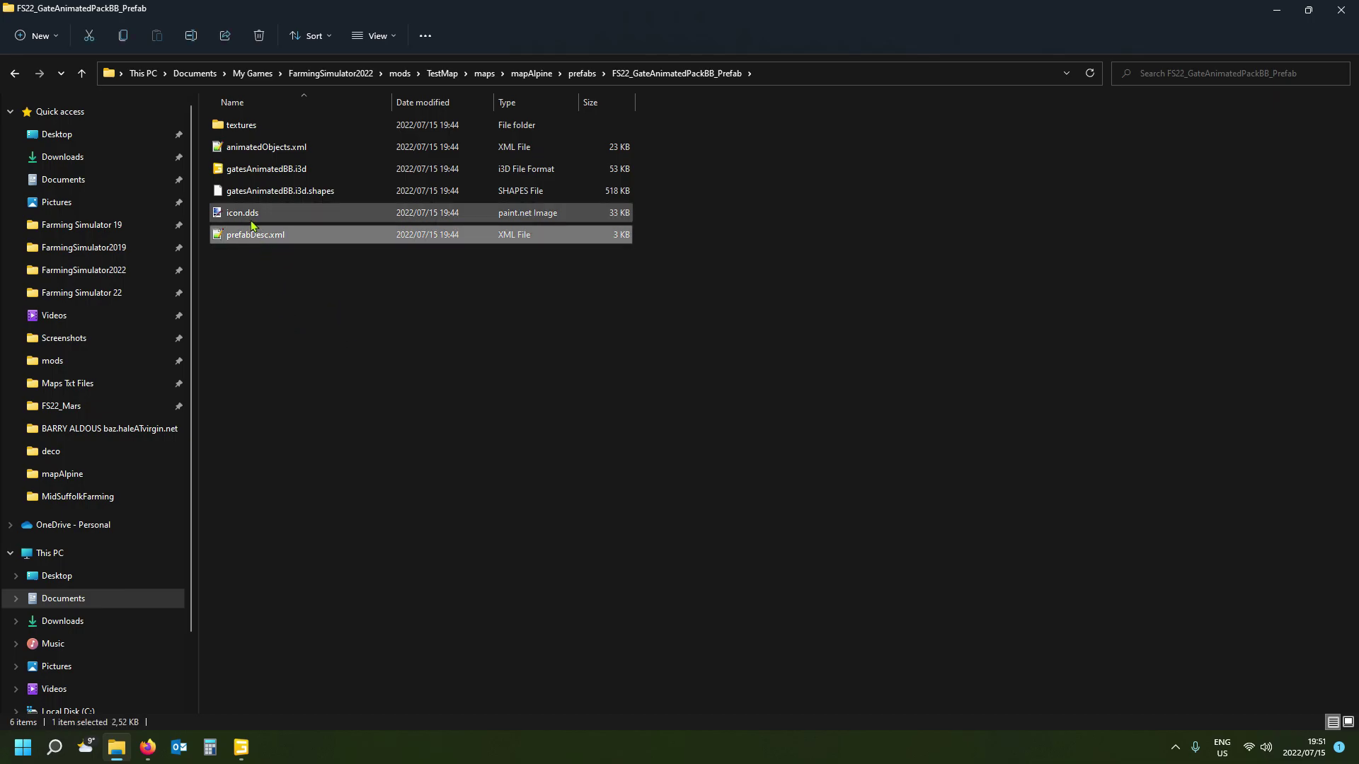
double_click(256, 239)
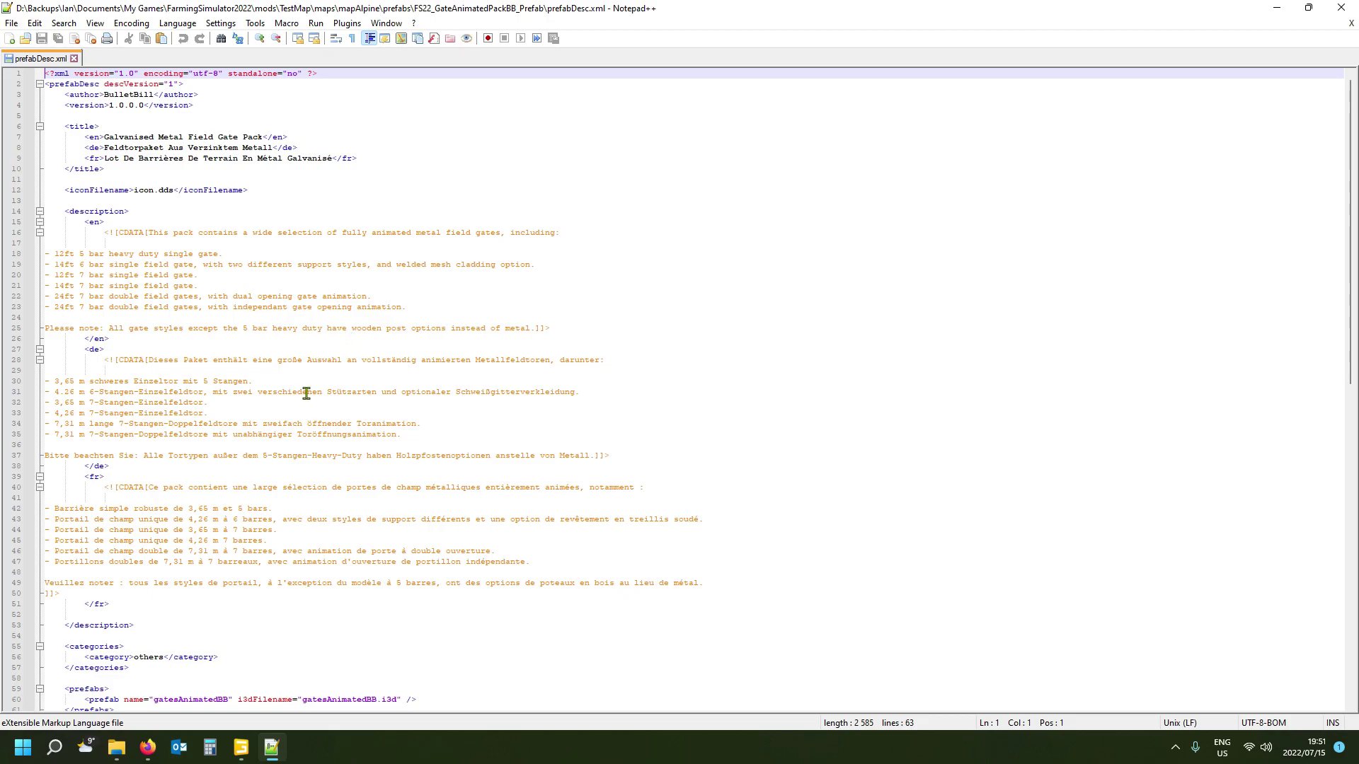
- Review prefabDesc.xml's 'others' category and gatesAnimatedBB.i3d prefab, then return to File Explorer
scroll(307, 393, down, 6)
scroll(307, 397, up, 5)
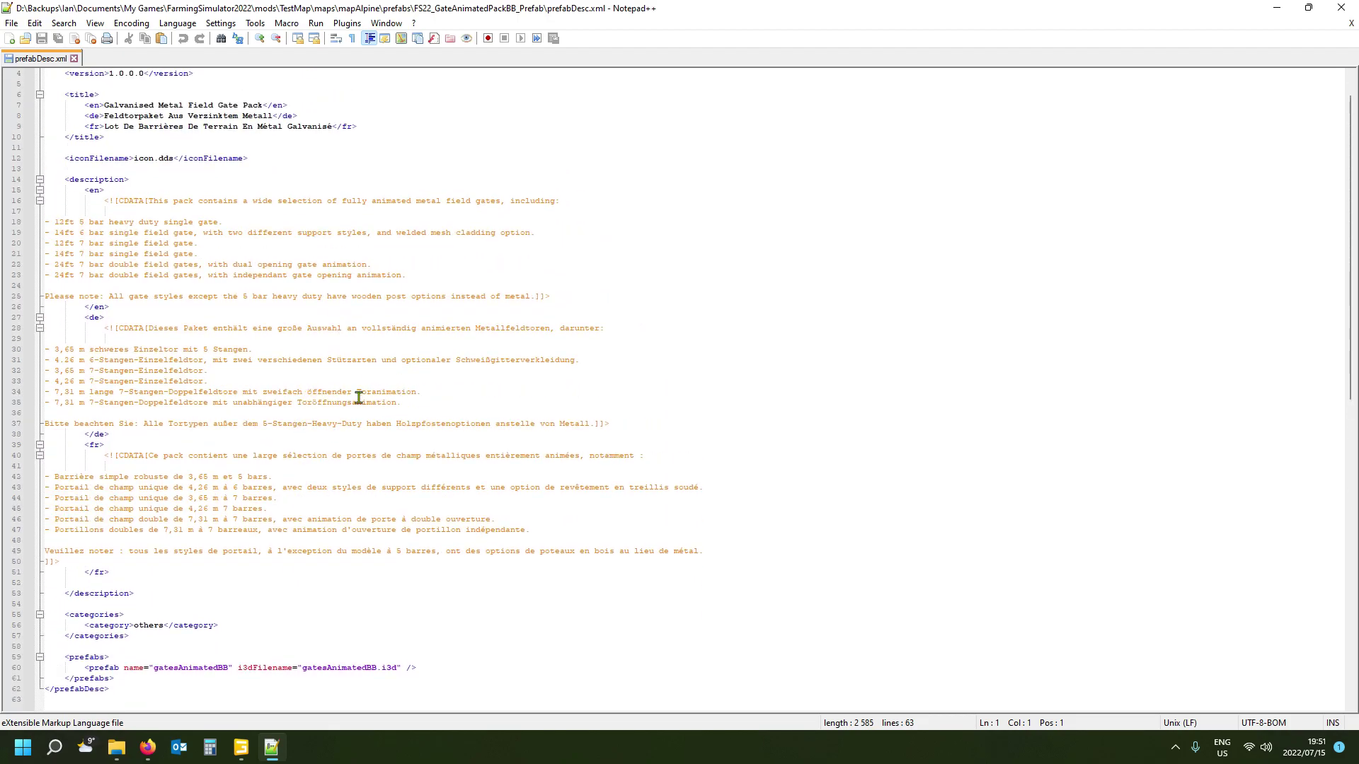
scroll(318, 424, down, 3)
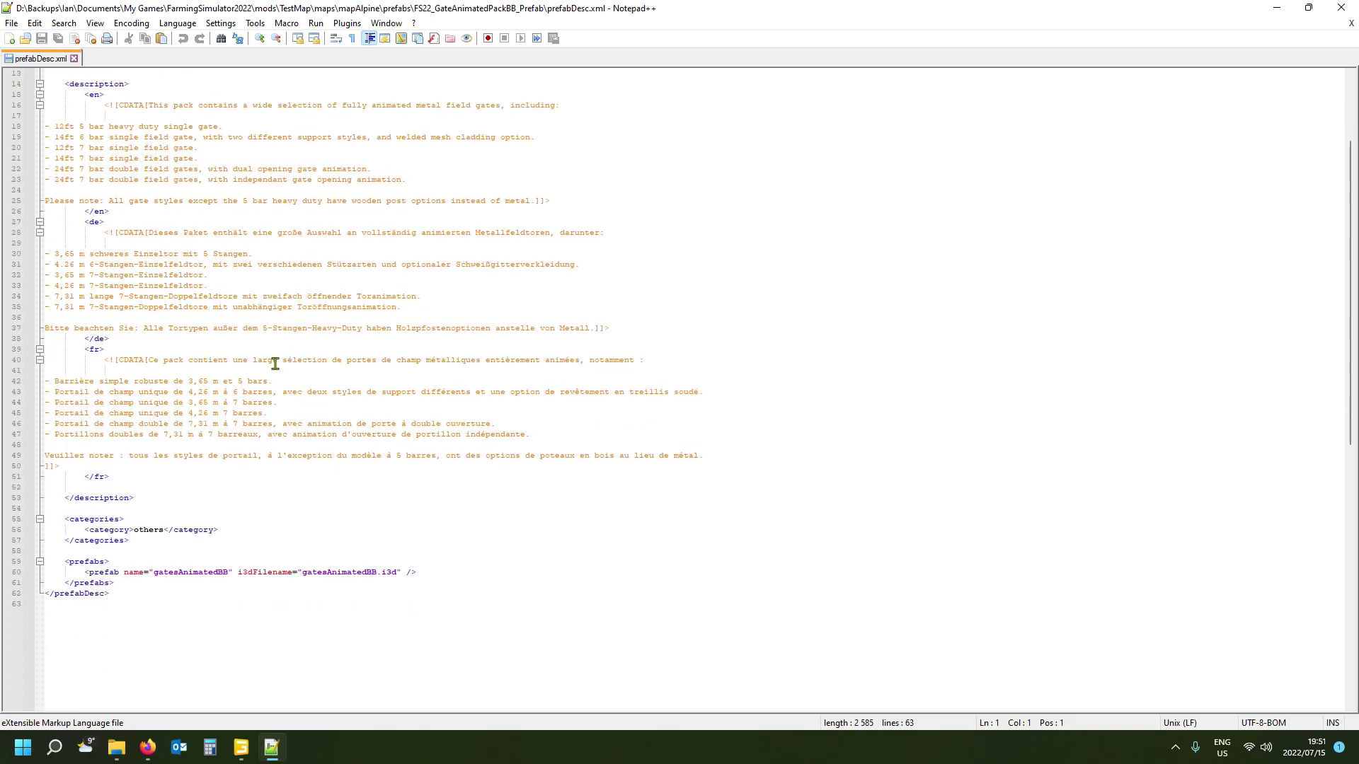
click(70, 593)
scroll(131, 570, up, 4)
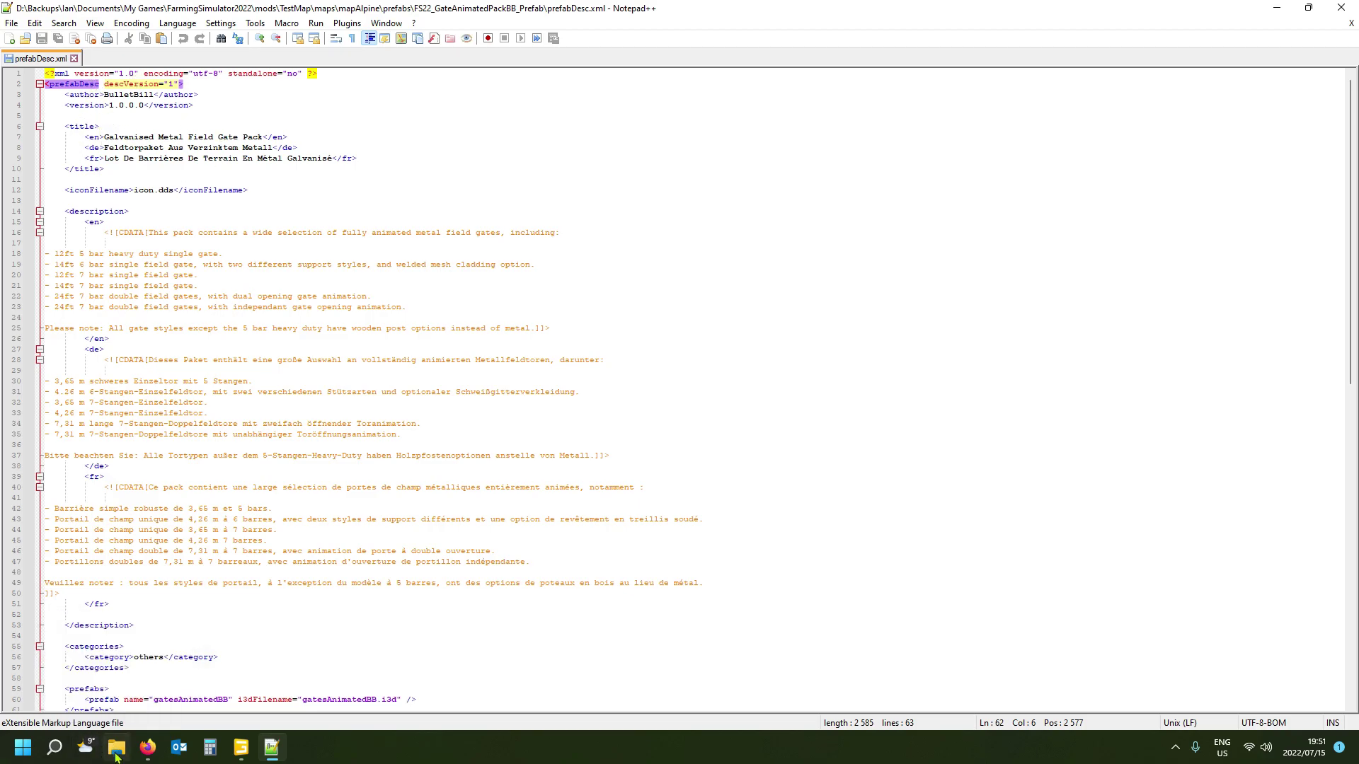
click(113, 669)
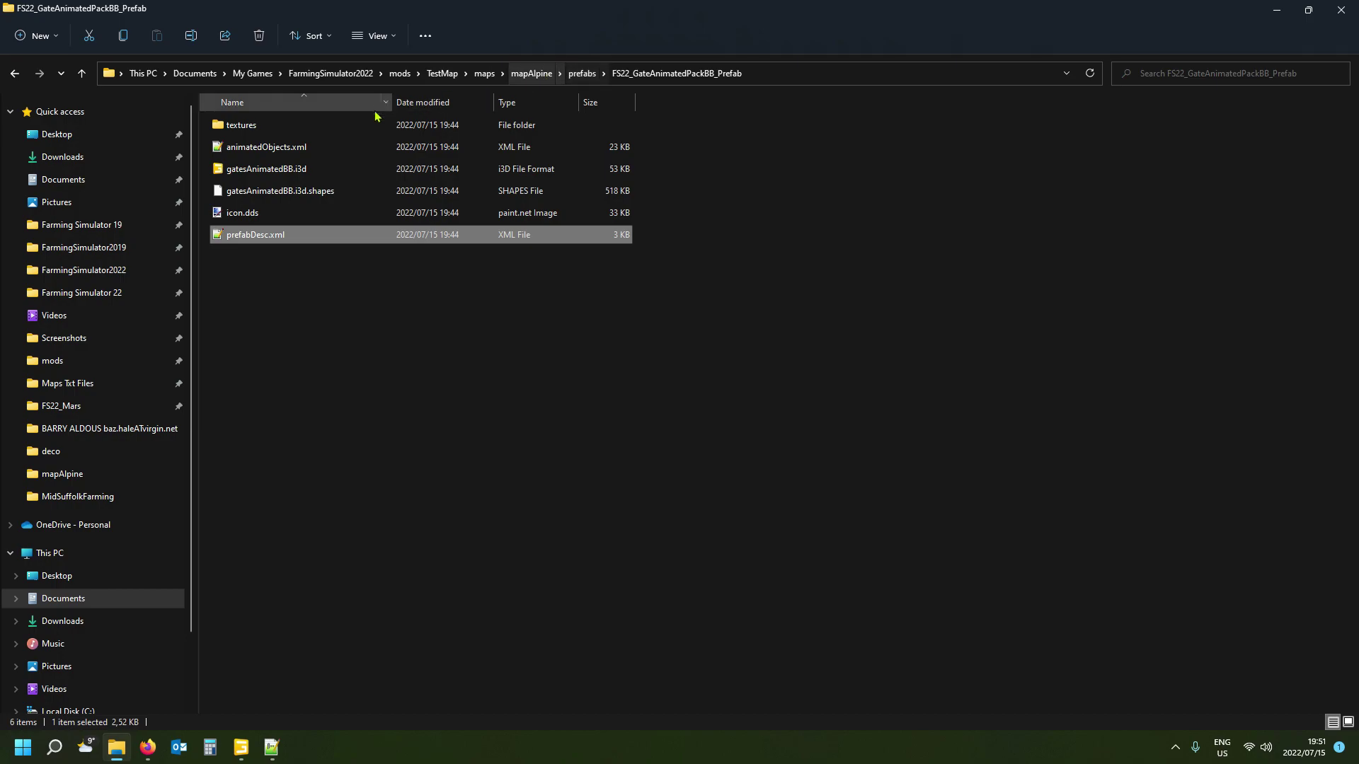
- Open the TestMap mod's modDesc.xml in Notepad++ and inspect its tags
click(439, 73)
double_click(409, 141)
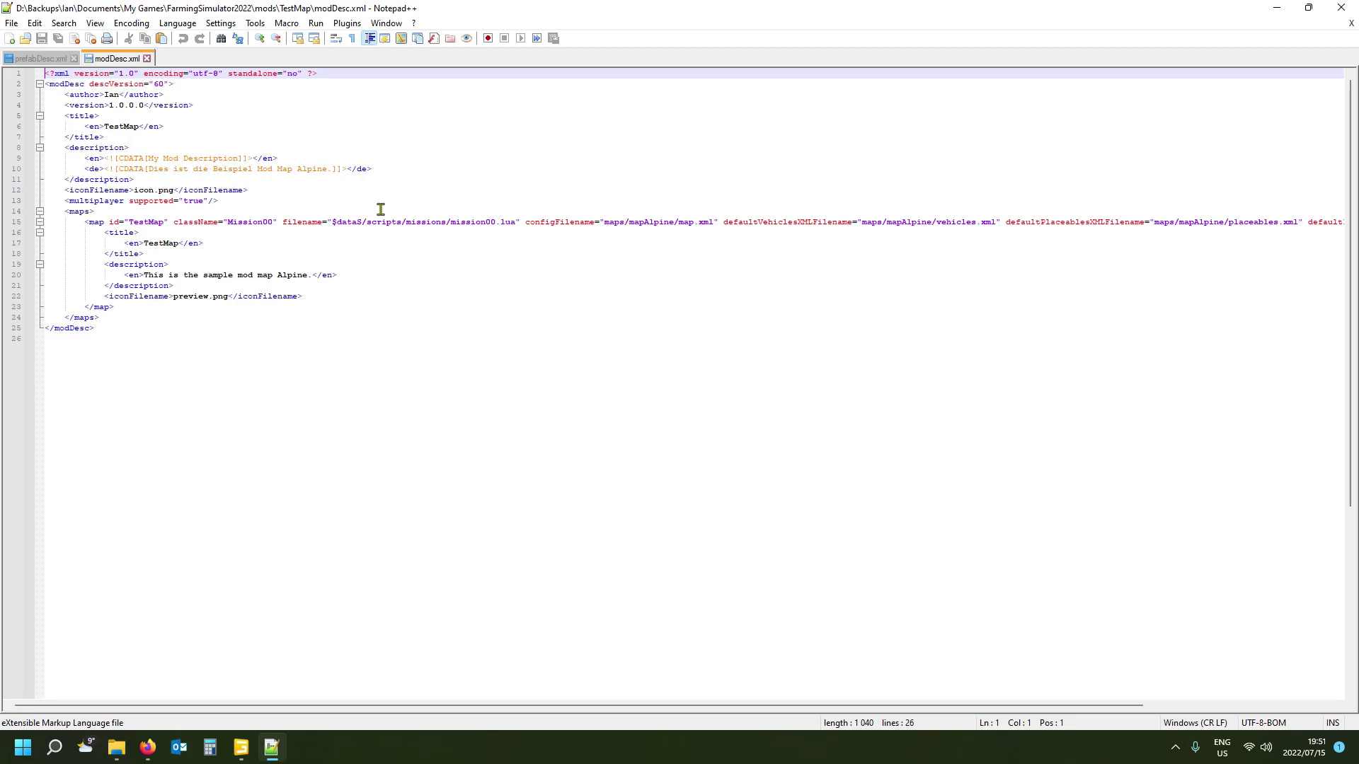
click(60, 83)
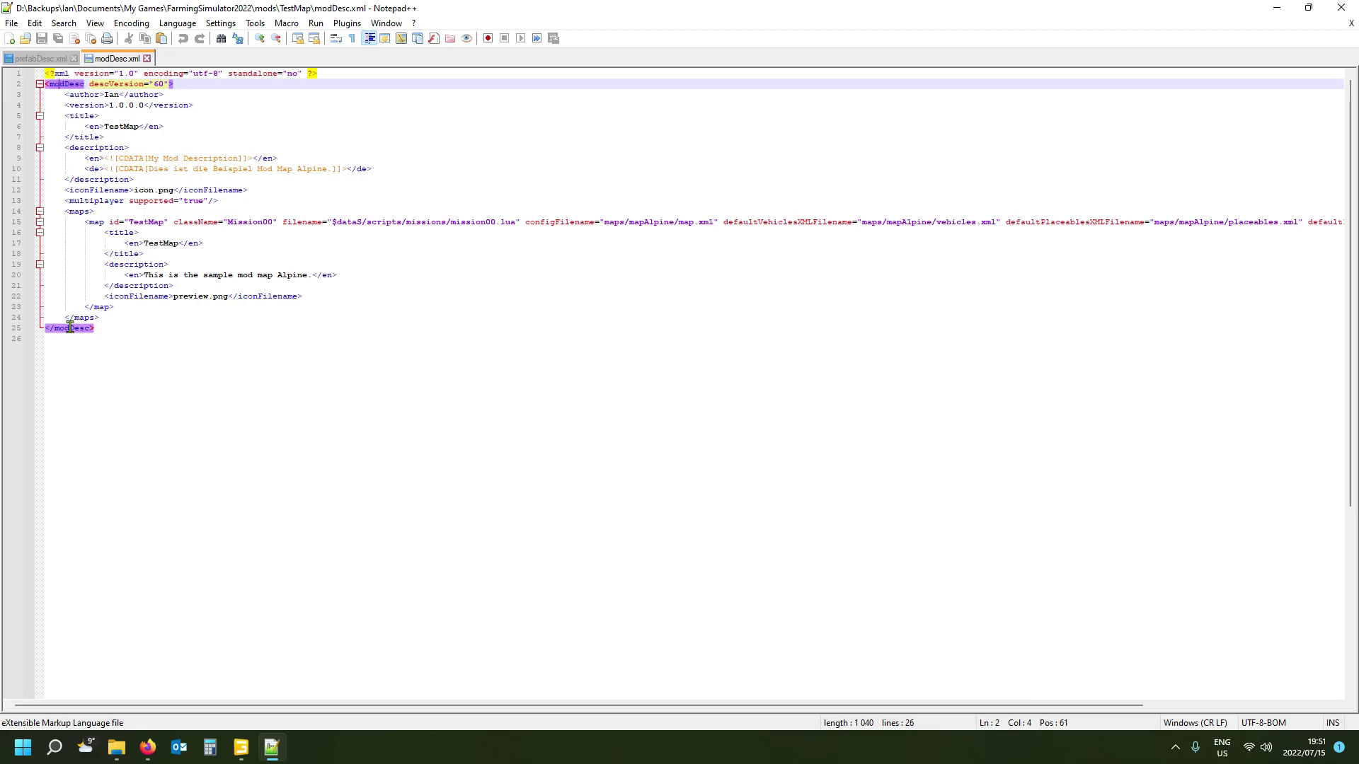
- Look back over prefabDesc.xml for comparison, then close it
click(35, 58)
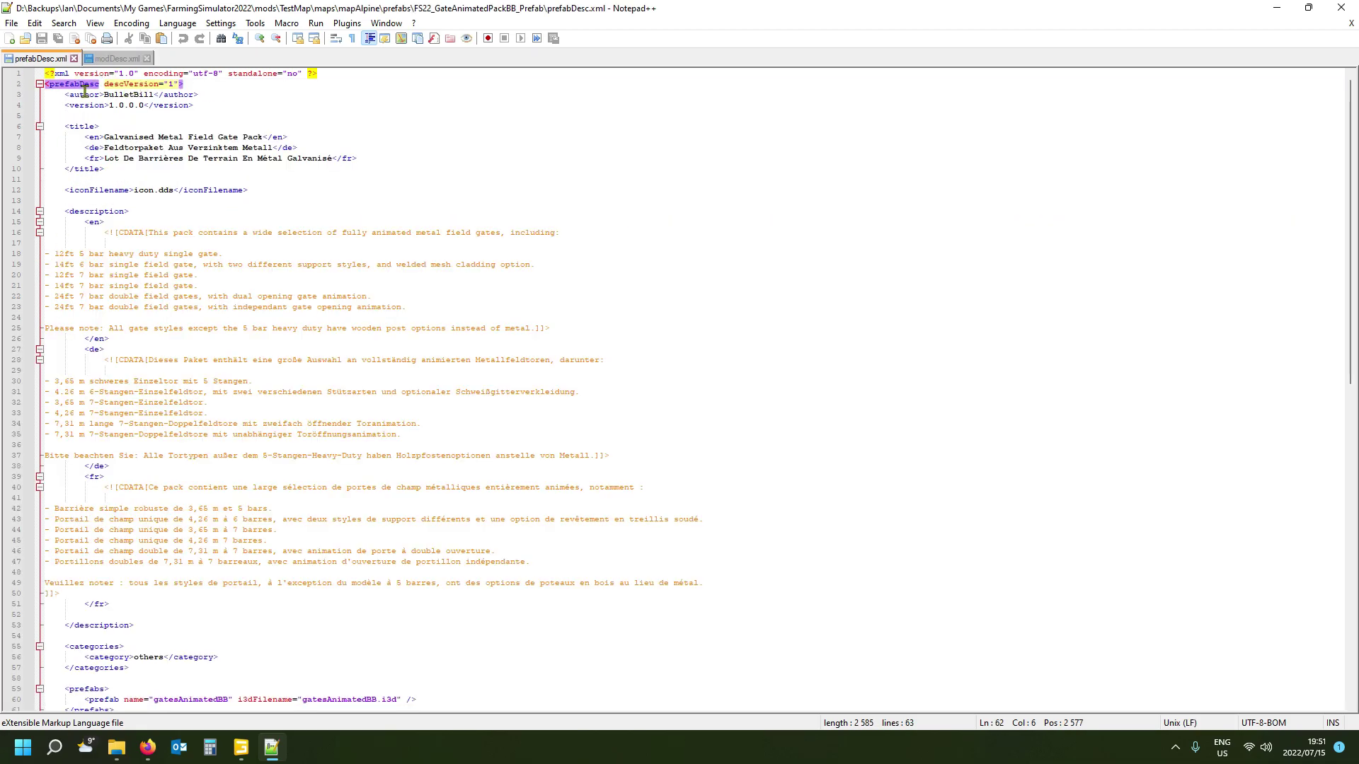
scroll(100, 544, down, 4)
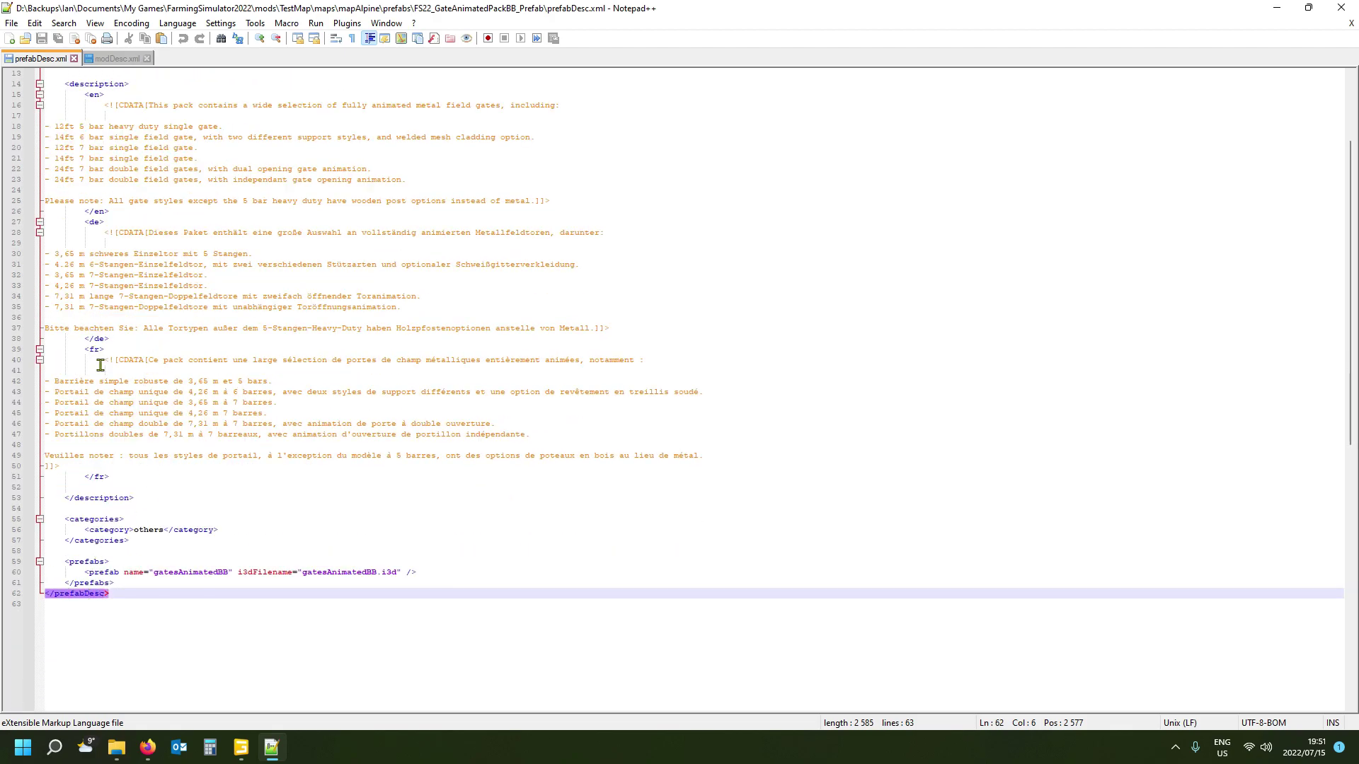
scroll(100, 365, up, 4)
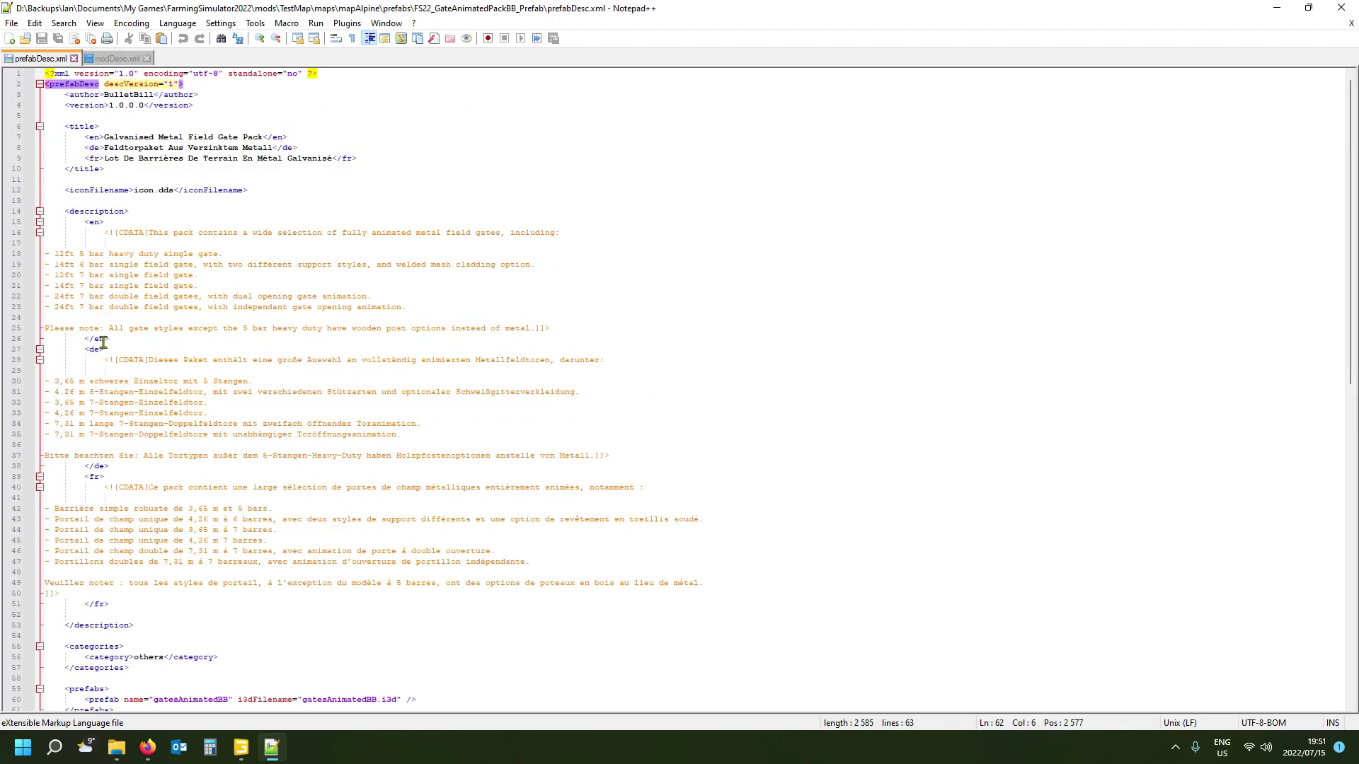
click(74, 58)
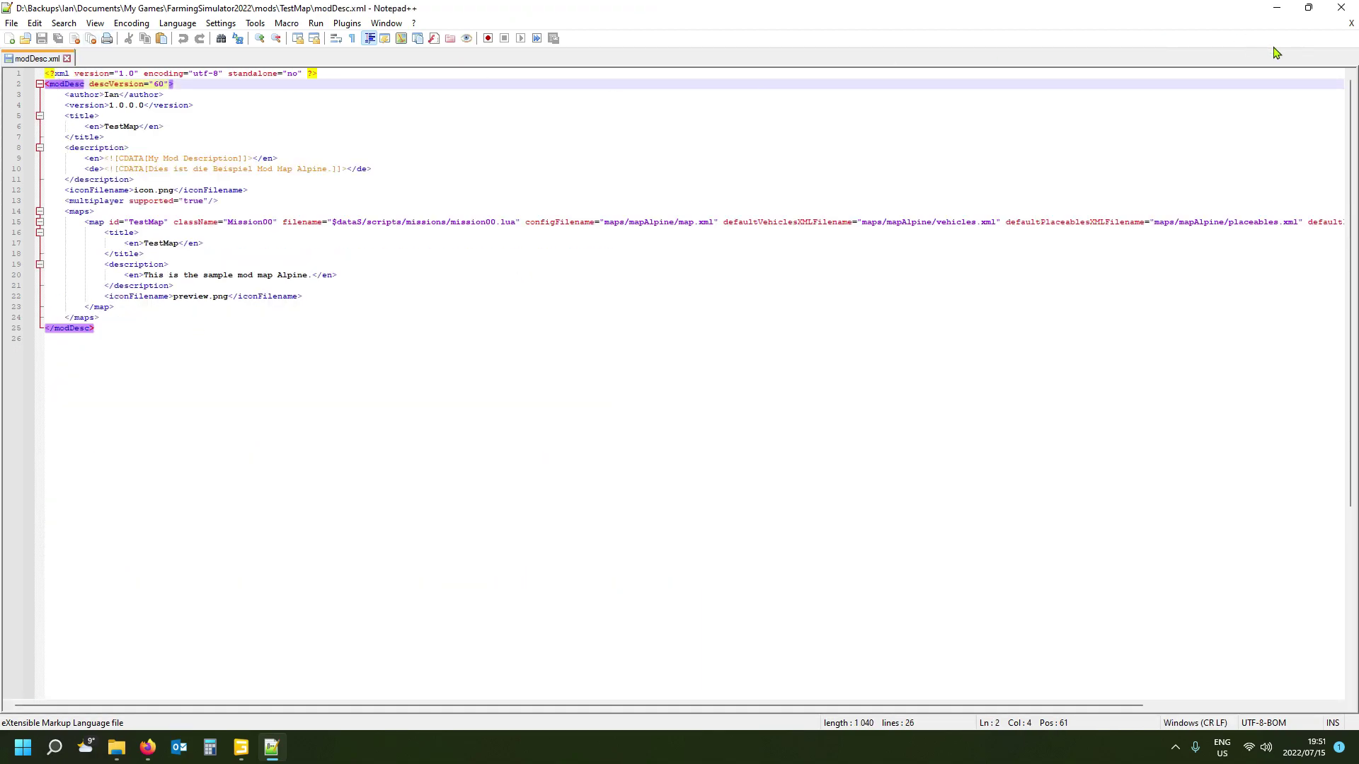
- Close Notepad++ and browse into the TestMap maps\mapAlpine folder
click(1352, 27)
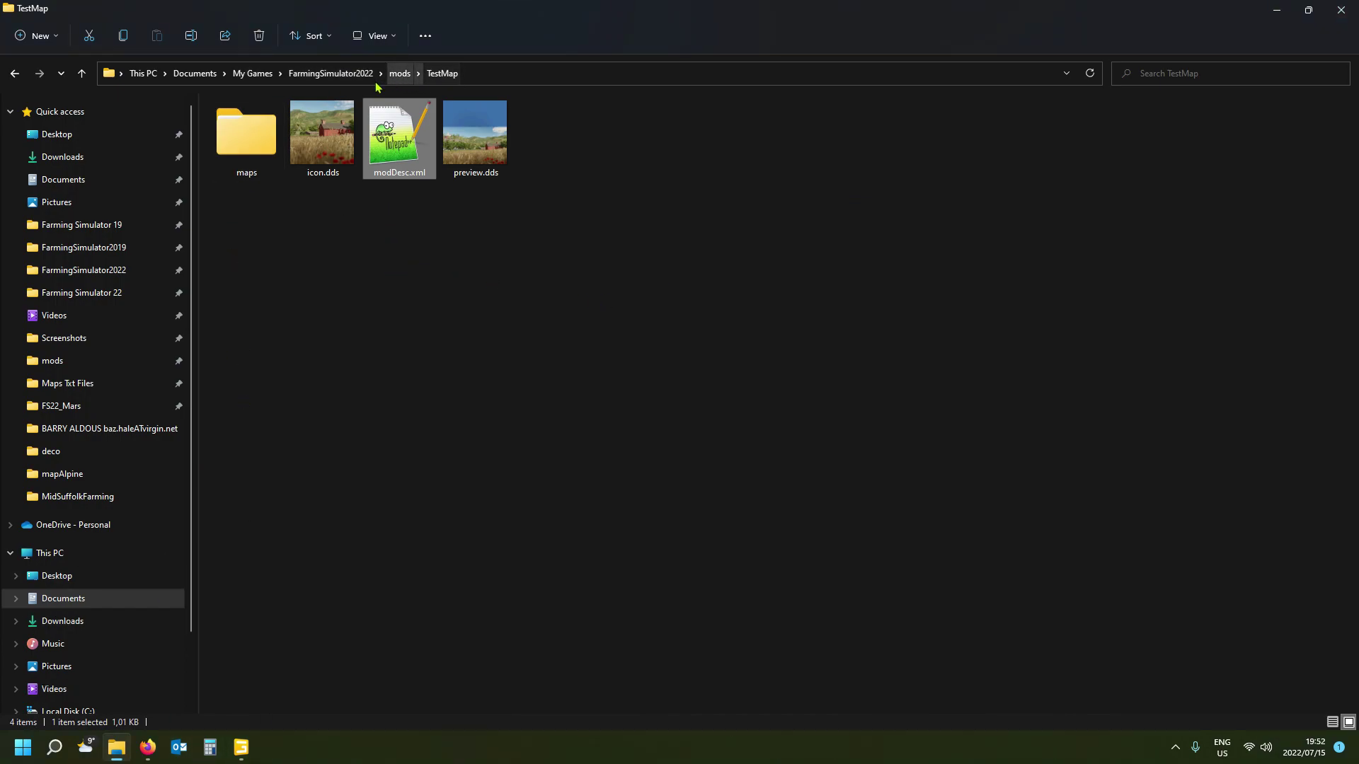
double_click(259, 136)
double_click(256, 133)
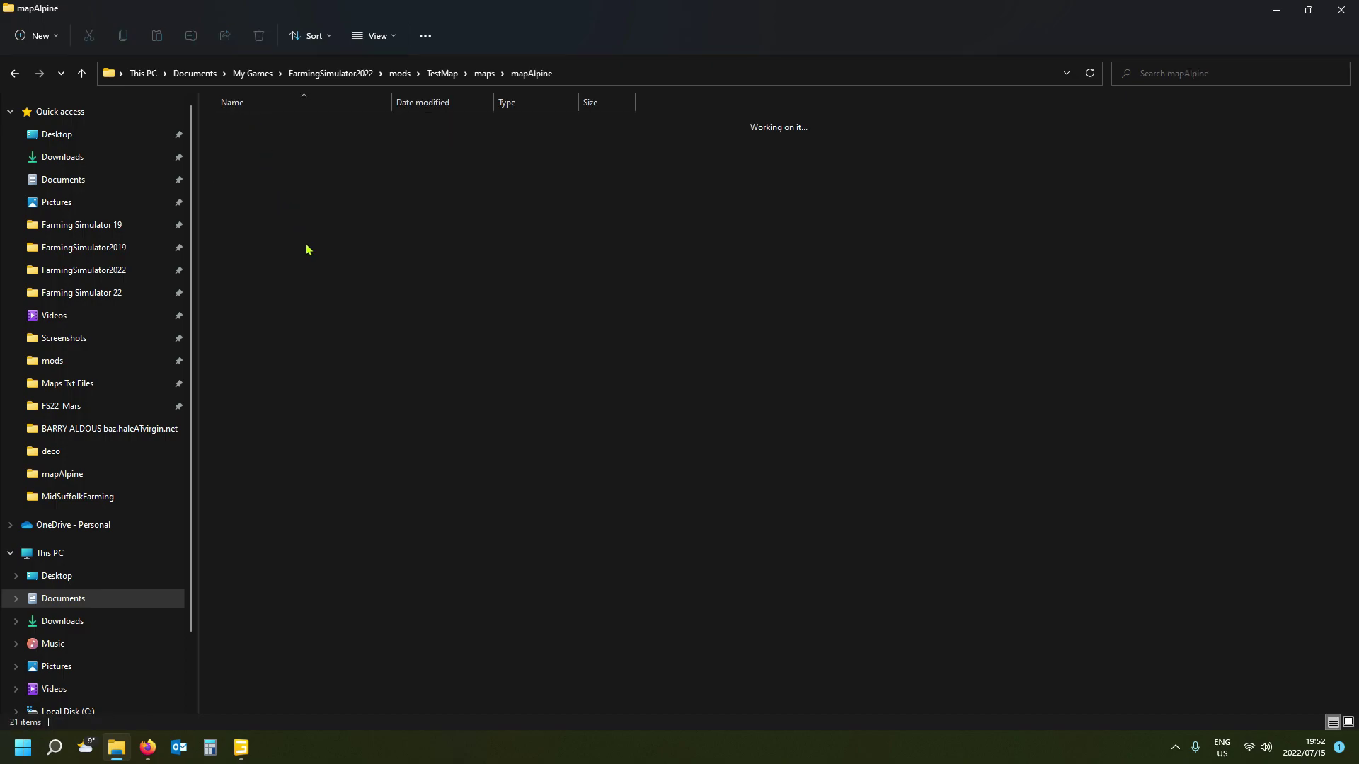